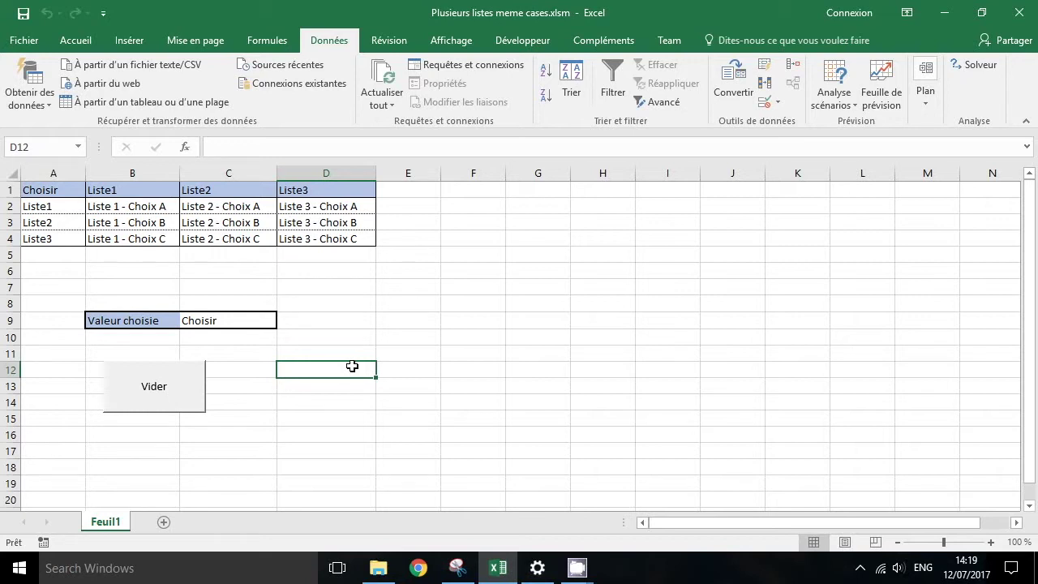
Choose Liste2 in the drop-down of cell C9, followed by the sub-item Liste 2 - Choix B.
left_click(250, 321)
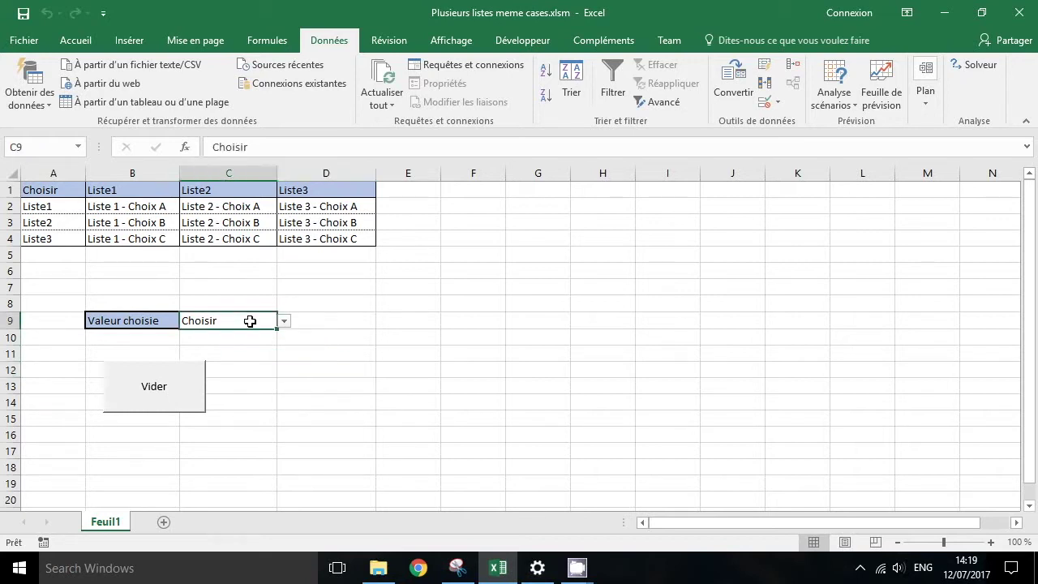
left_click(283, 322)
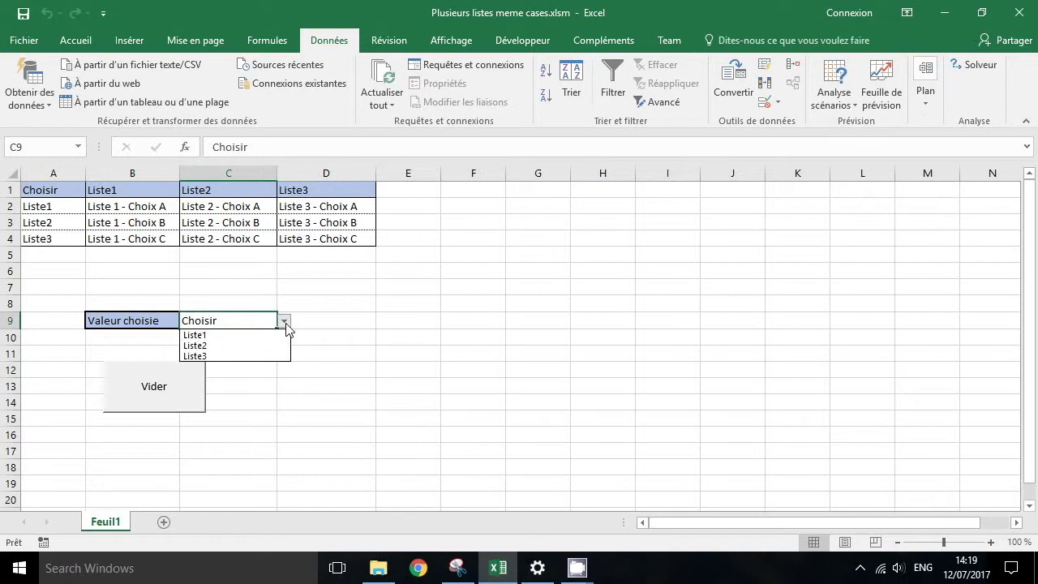
left_click(224, 352)
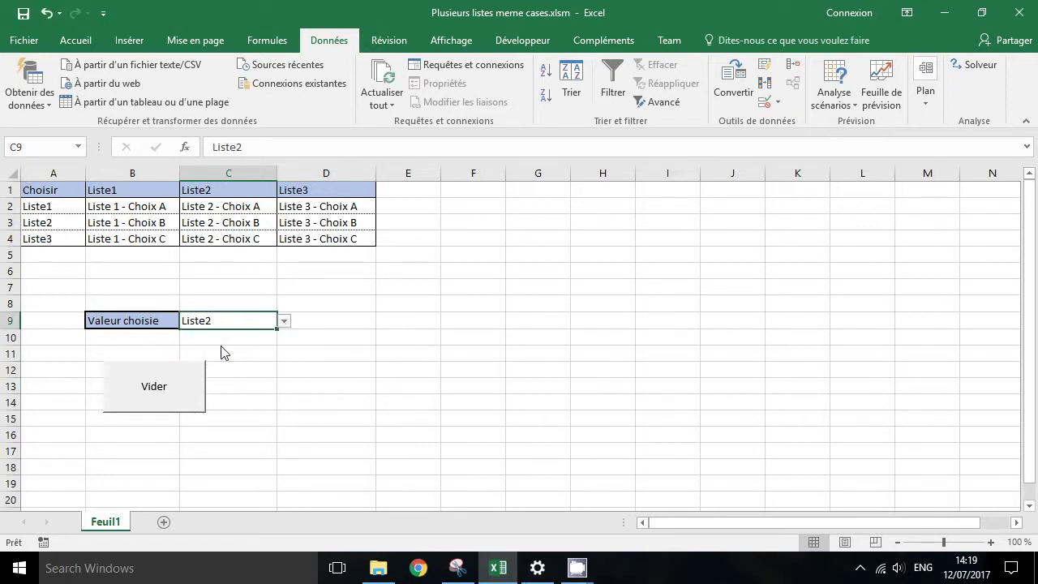
left_click(284, 323)
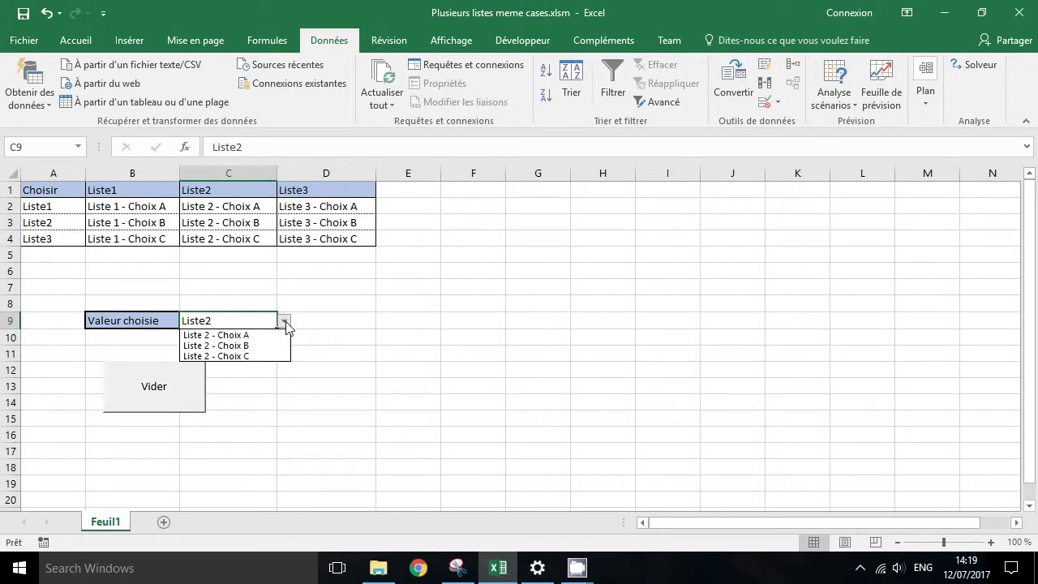
left_click(224, 346)
Reset the selection in cell C9 to Choisir with the sheet's Vider macro.
left_click(180, 381)
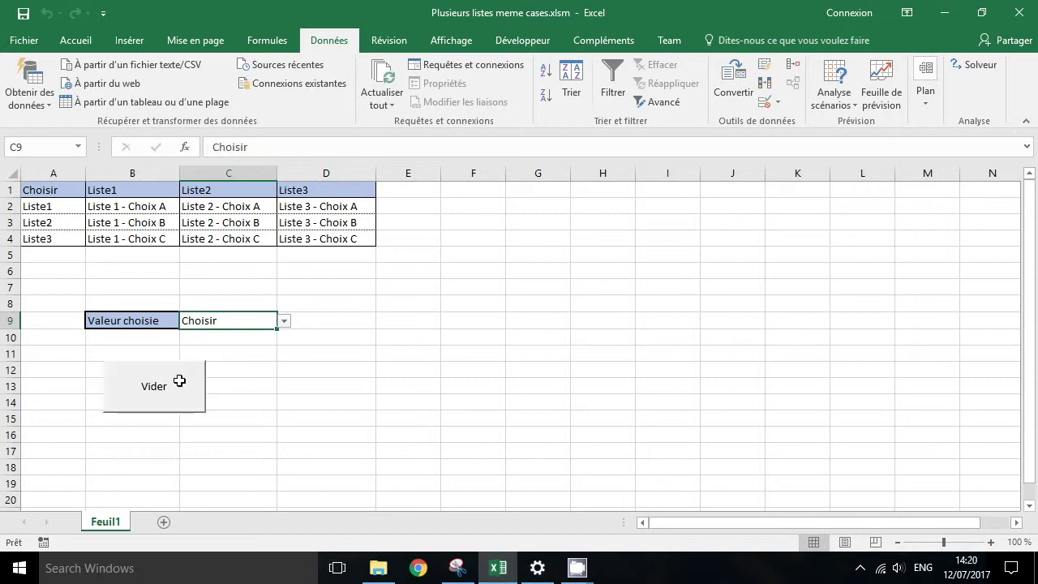
left_click(355, 382)
left_click(202, 321)
left_click(267, 286)
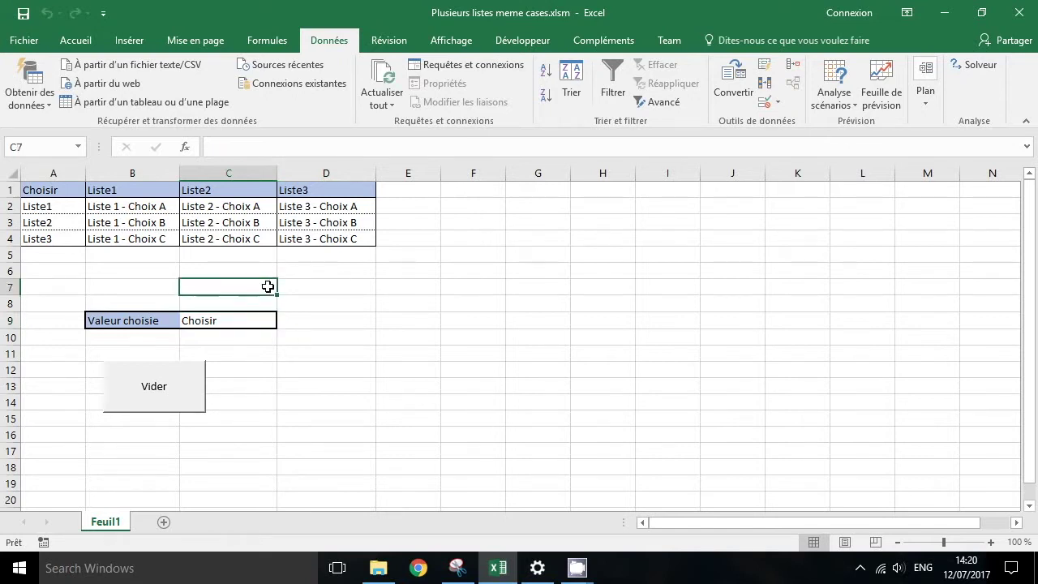
Look over the option entries in B2:D4 and the choice cell C9.
left_click_drag(343, 244, 134, 209)
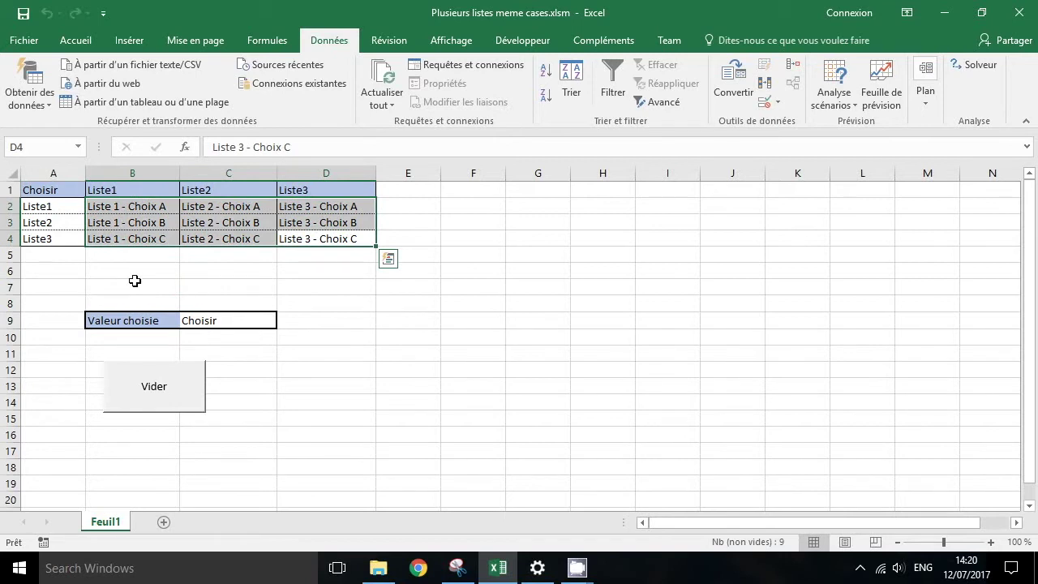
left_click(134, 280)
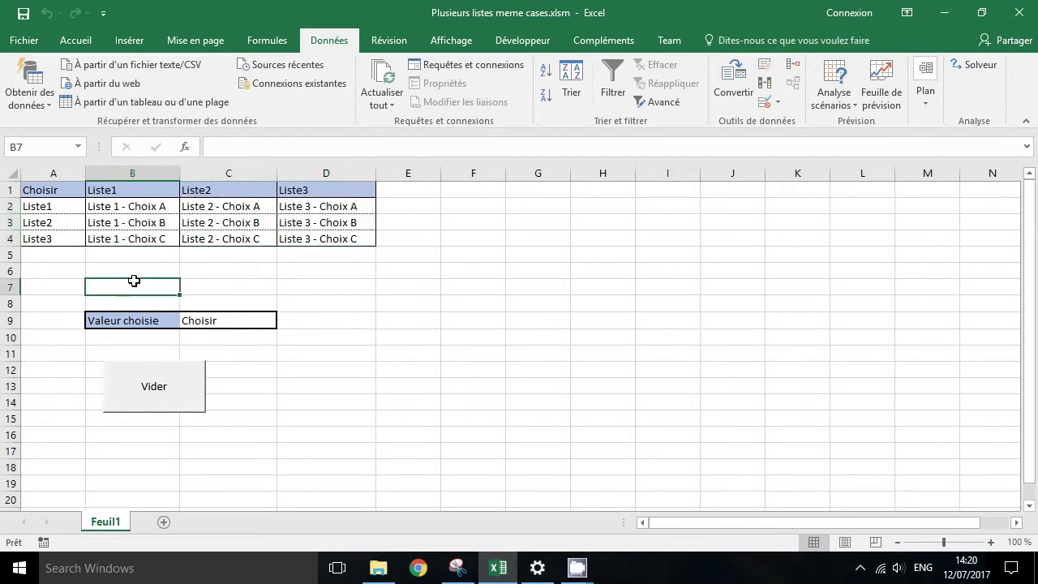
left_click(211, 321)
left_click(81, 269)
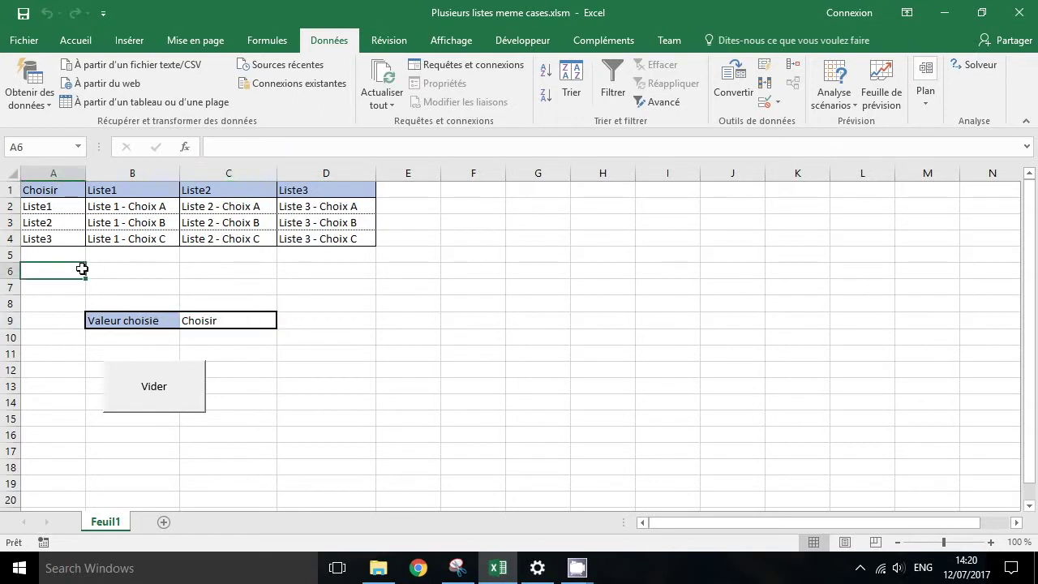
Check the defined name of the range A2:A4 that holds the list titles.
left_click_drag(62, 206, 61, 240)
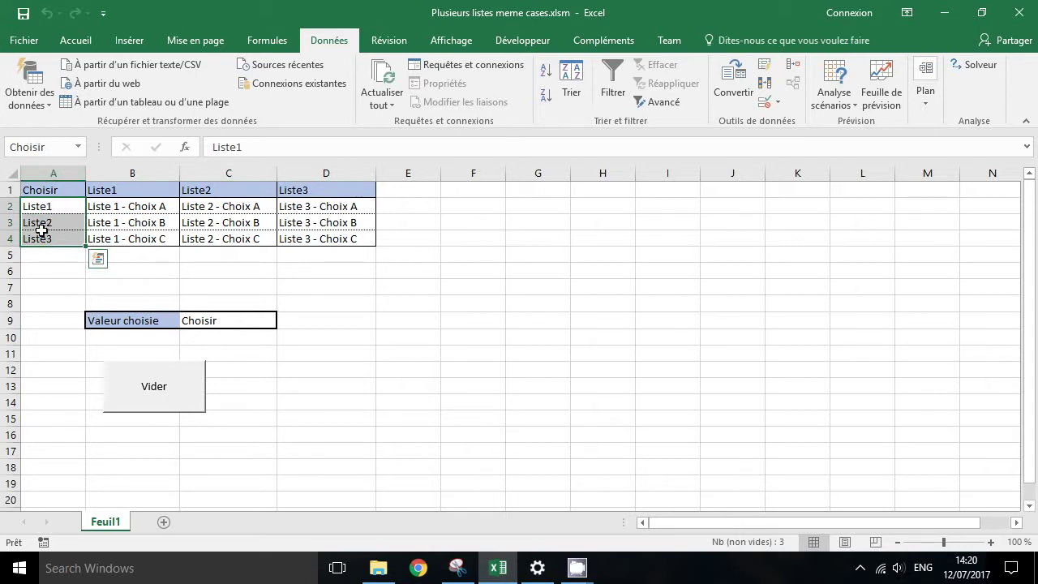
left_click(58, 150)
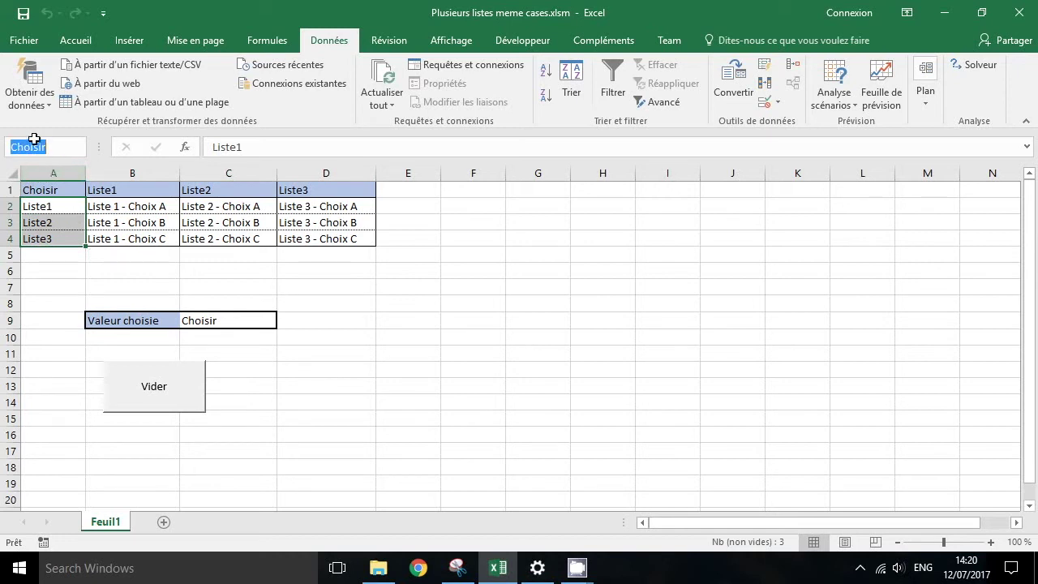
left_click(60, 247)
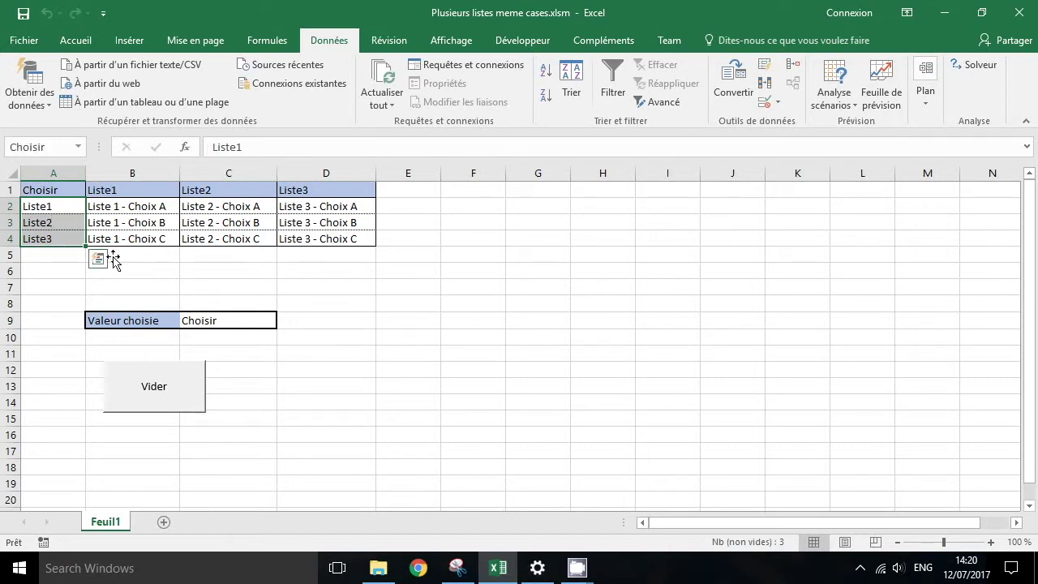
Compare the drop-down options of cell C9 with the list titles in column A.
left_click(259, 321)
left_click(284, 321)
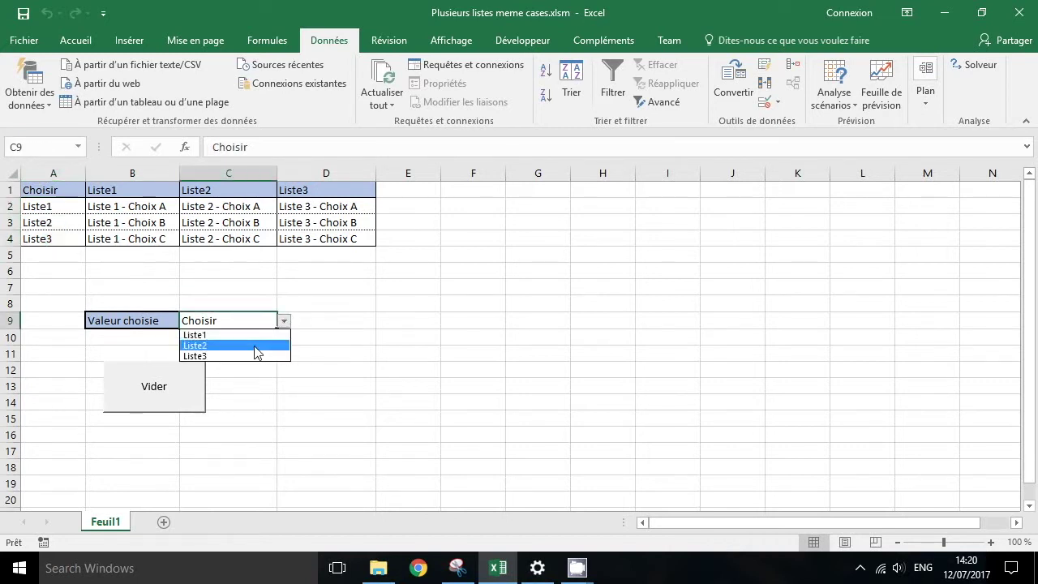
key("Escape")
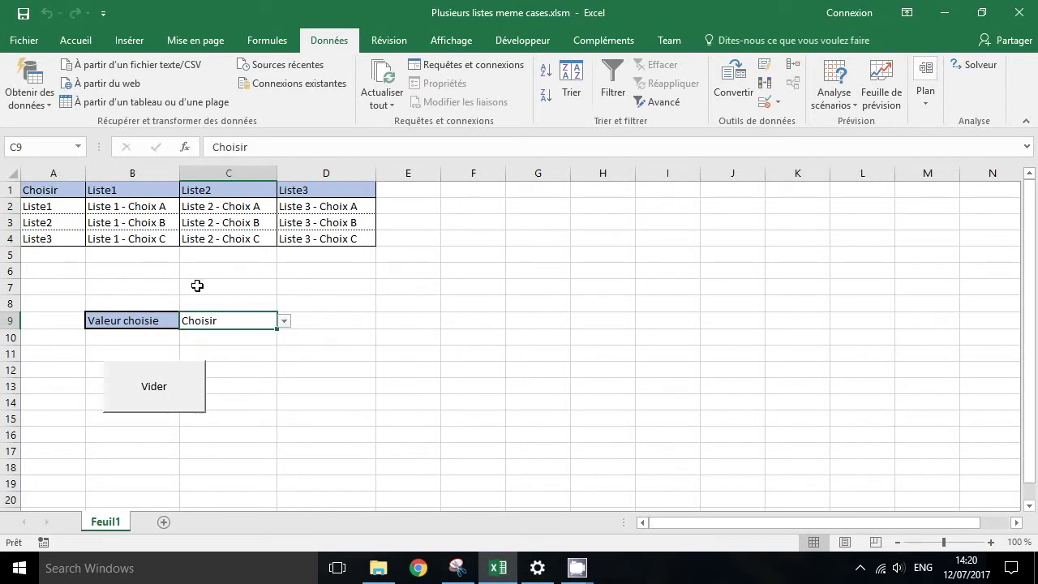
left_click(65, 225)
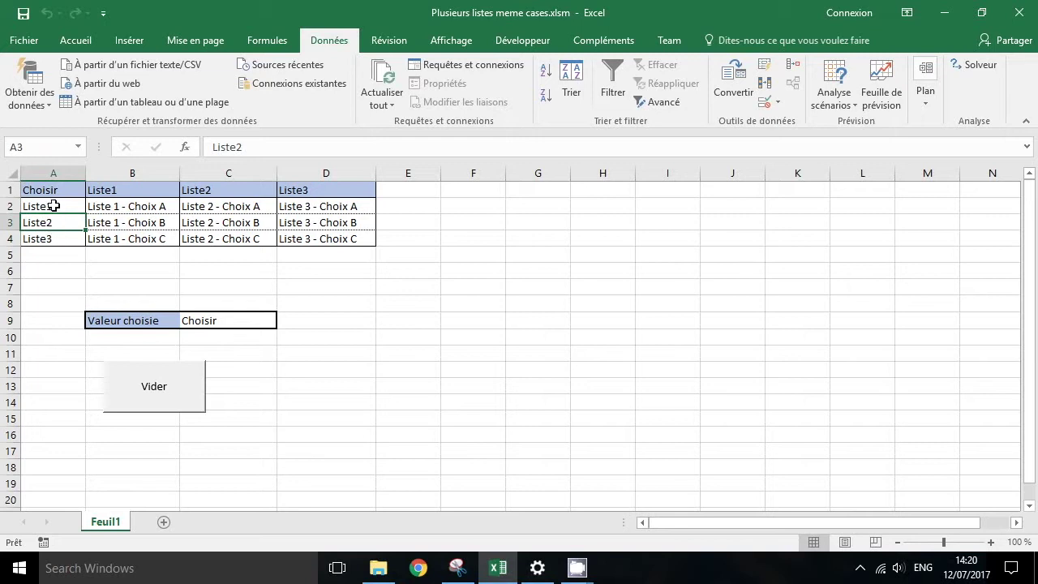
left_click(51, 238)
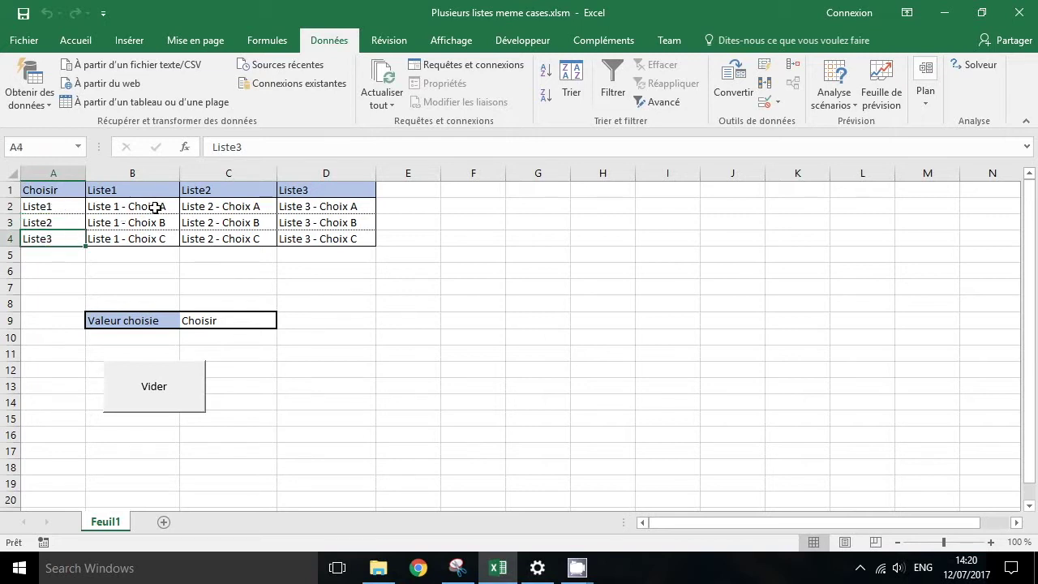
Check the defined names of the option ranges B2:B4, C2:C4 and D2:D4.
left_click_drag(154, 206, 149, 238)
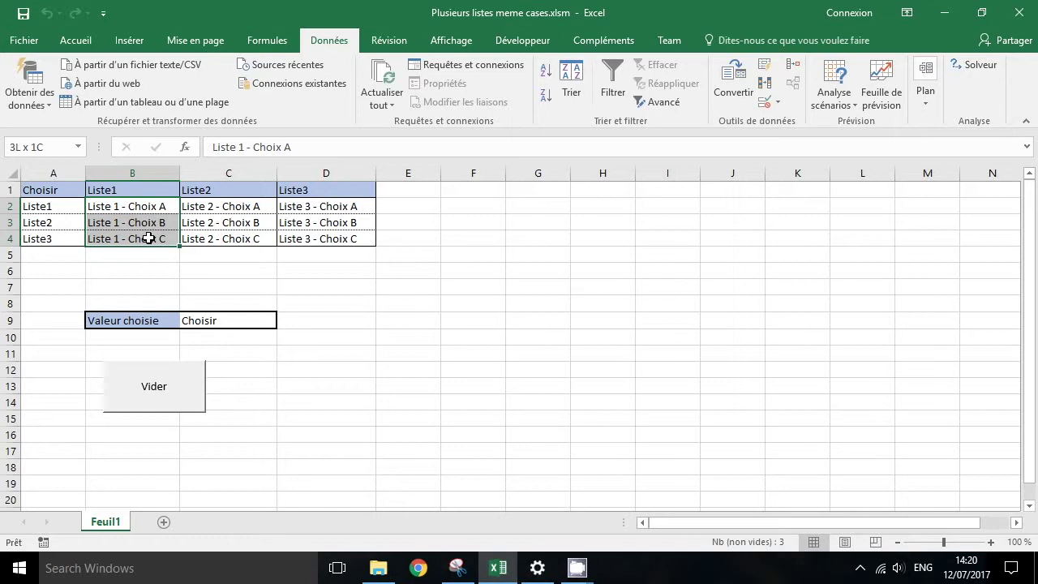
left_click_drag(149, 237, 147, 236)
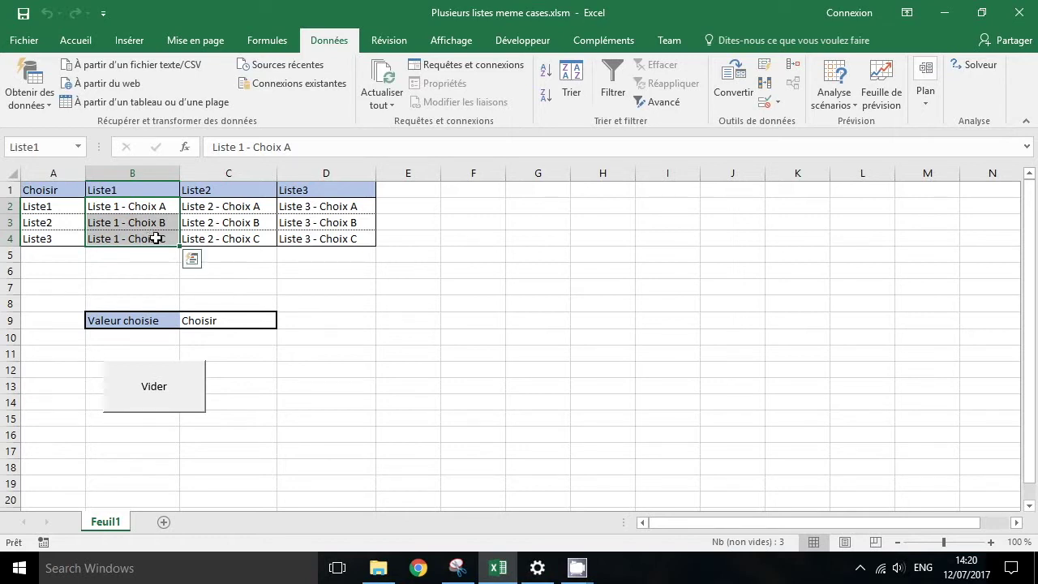
left_click(57, 147)
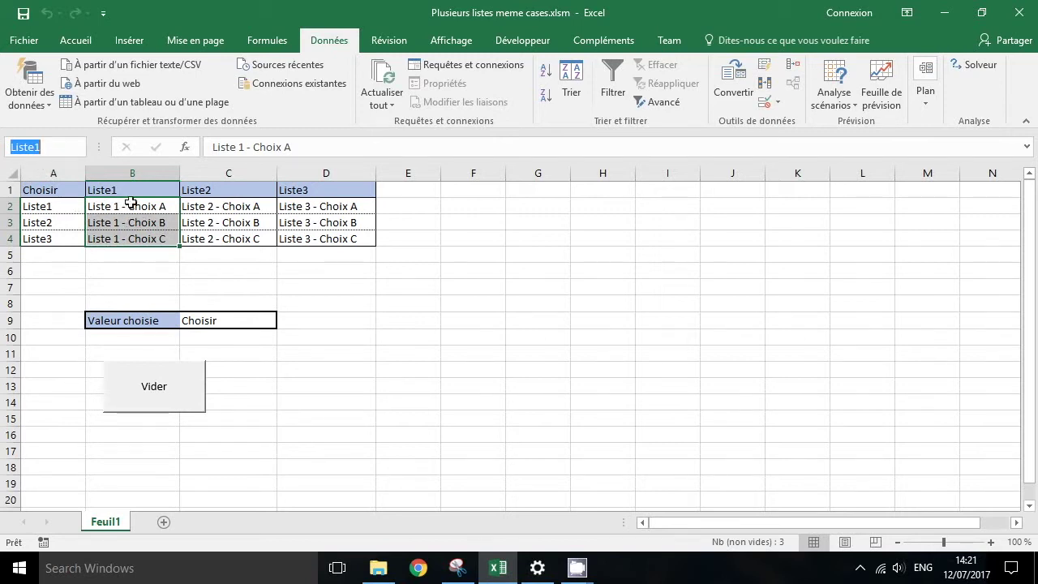
left_click_drag(236, 209, 232, 233)
left_click(35, 147)
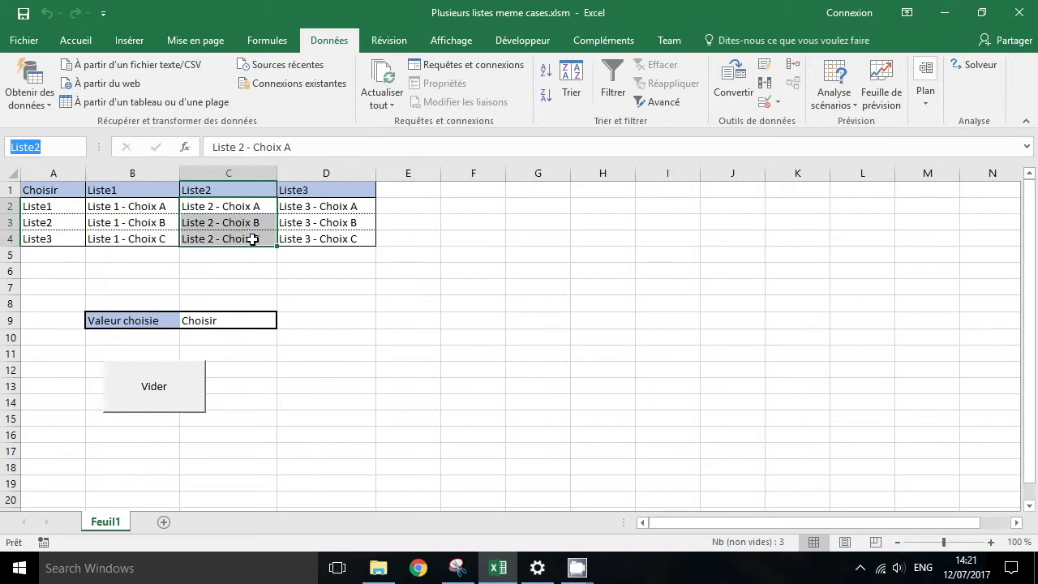
left_click_drag(327, 204, 322, 240)
left_click(301, 322)
Inspect the allowed type and source formula in the data validation of cell C9 and accept the settings without changes.
left_click(255, 319)
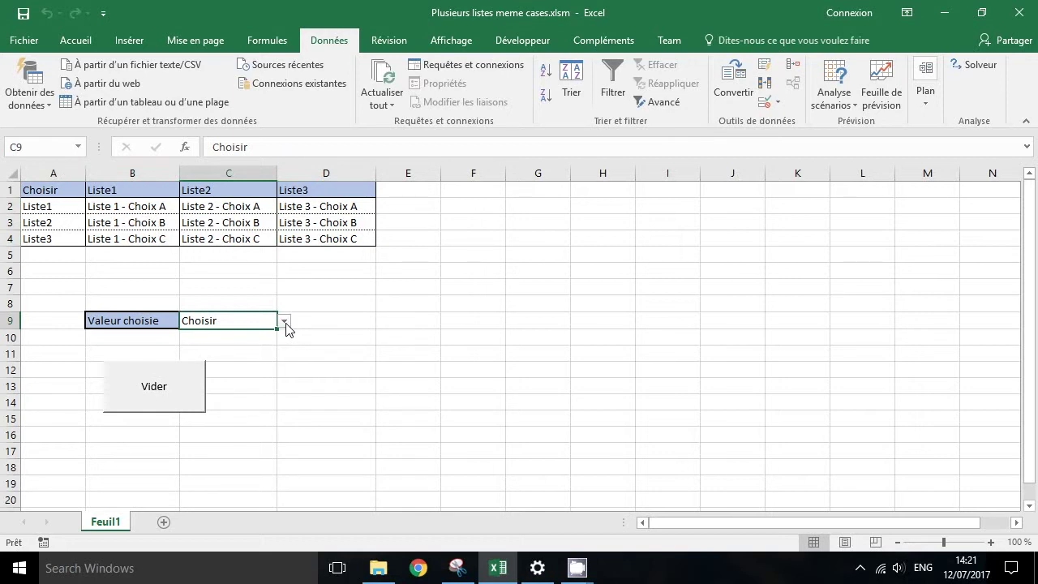
left_click(285, 322)
left_click(284, 323)
left_click(764, 104)
left_click_drag(742, 291, 531, 207)
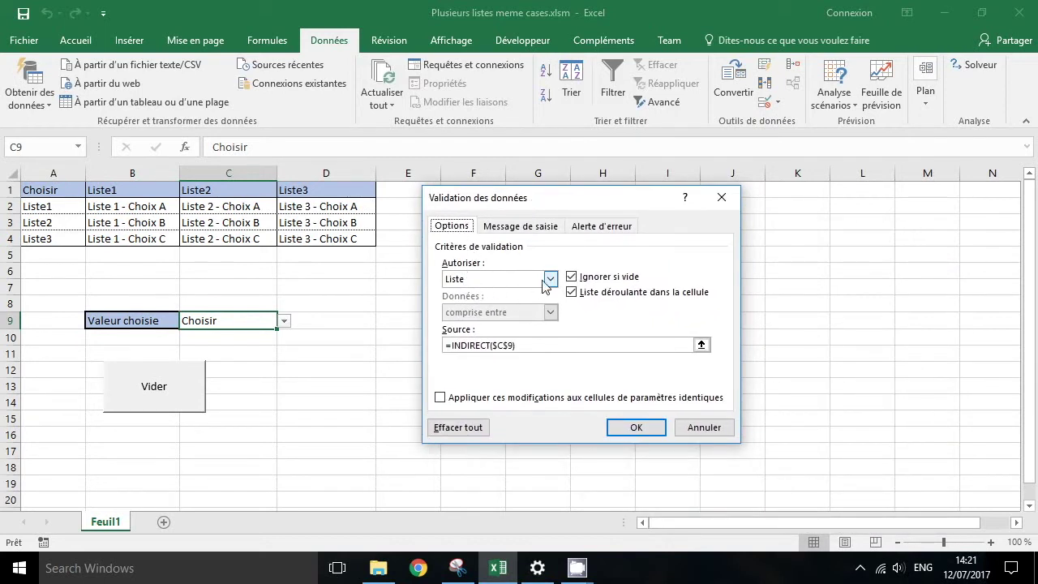
left_click(531, 346)
key("ctrl+a")
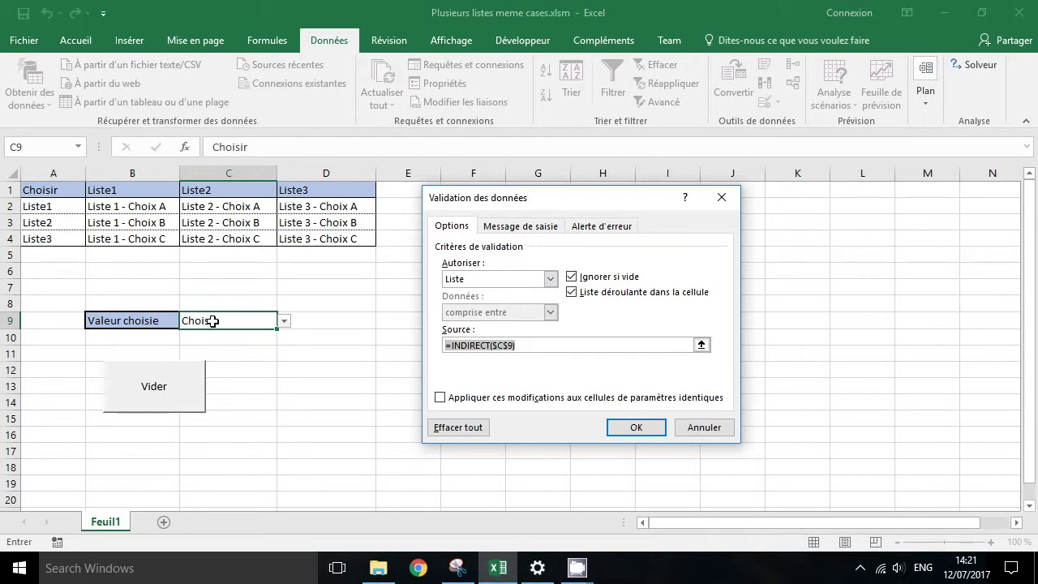
left_click(536, 347)
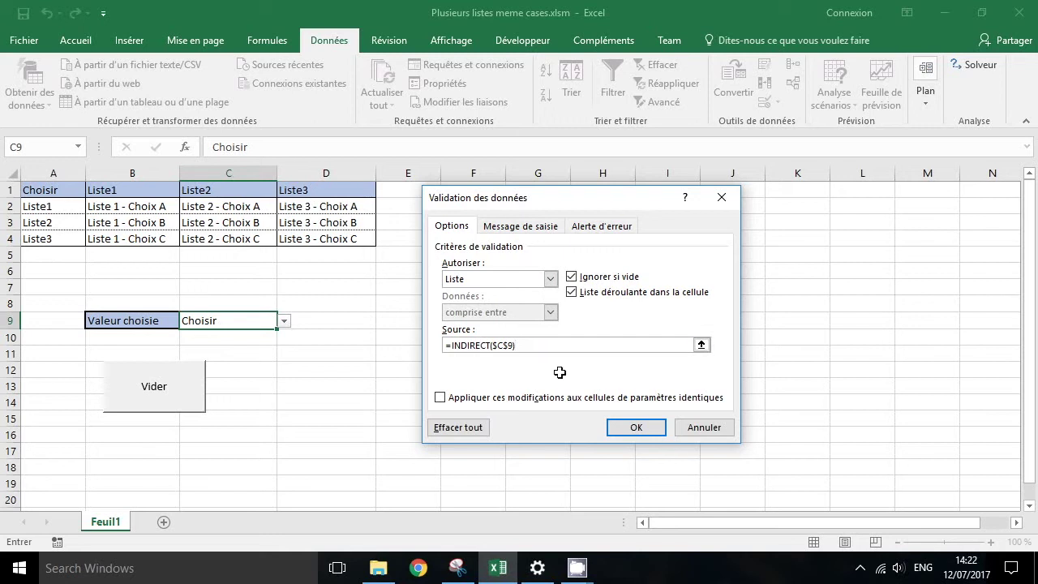
left_click(641, 426)
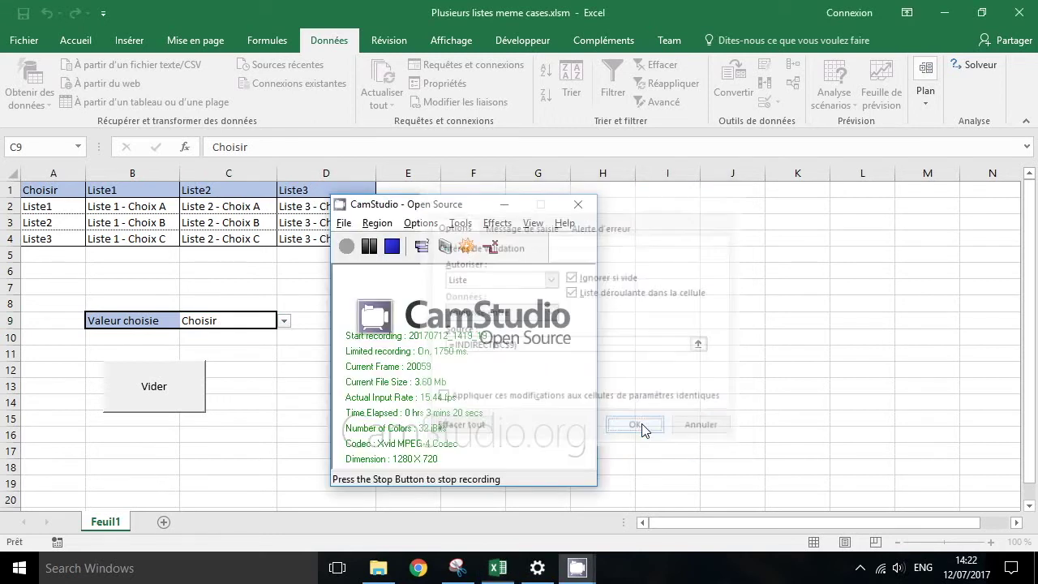
Test the dependent drop-down in cell C9 by choosing Liste2 and its sub-item Liste 2 - Choix B.
left_click(285, 324)
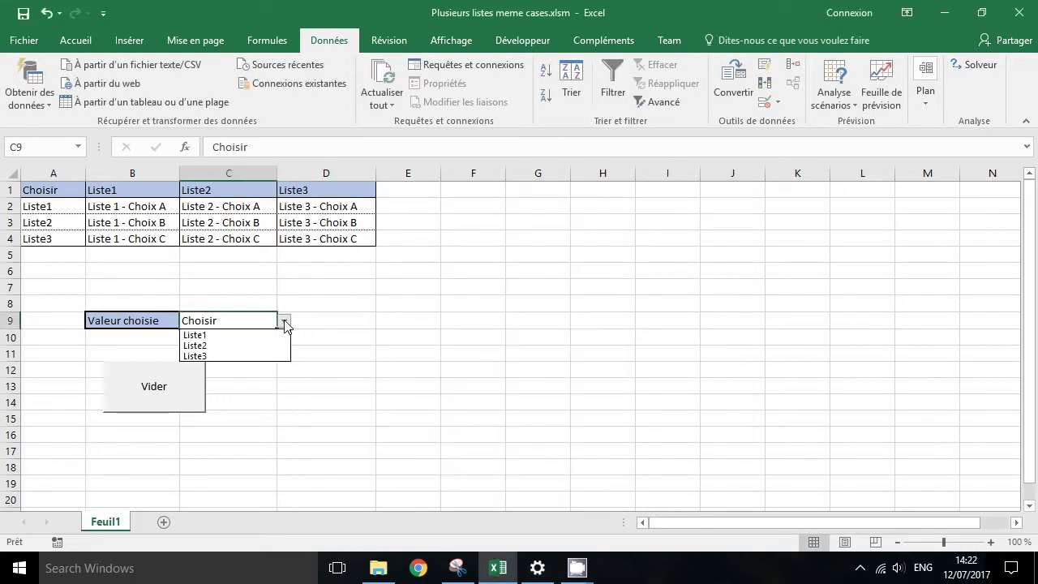
left_click(236, 346)
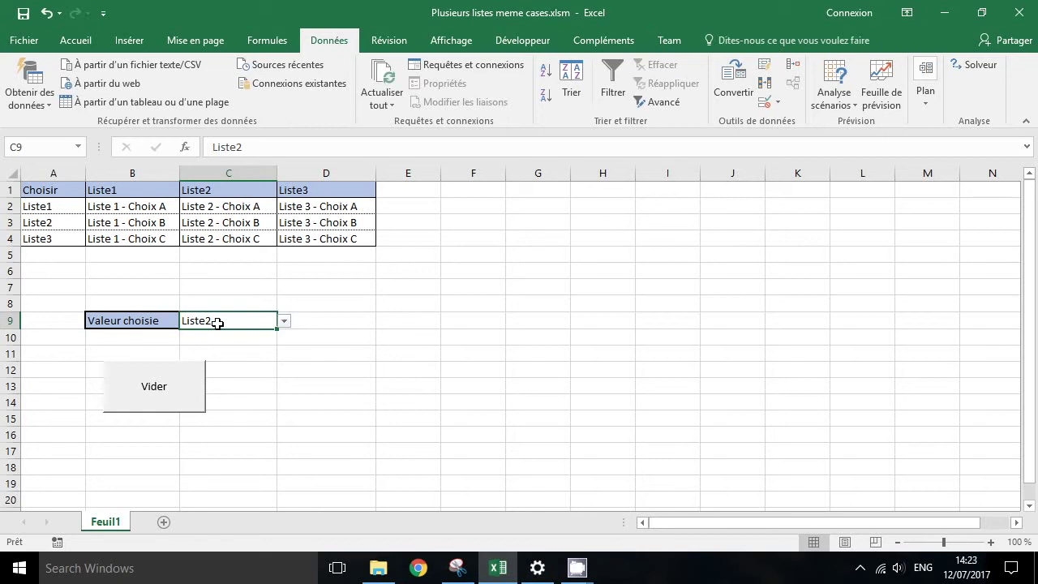
left_click(285, 323)
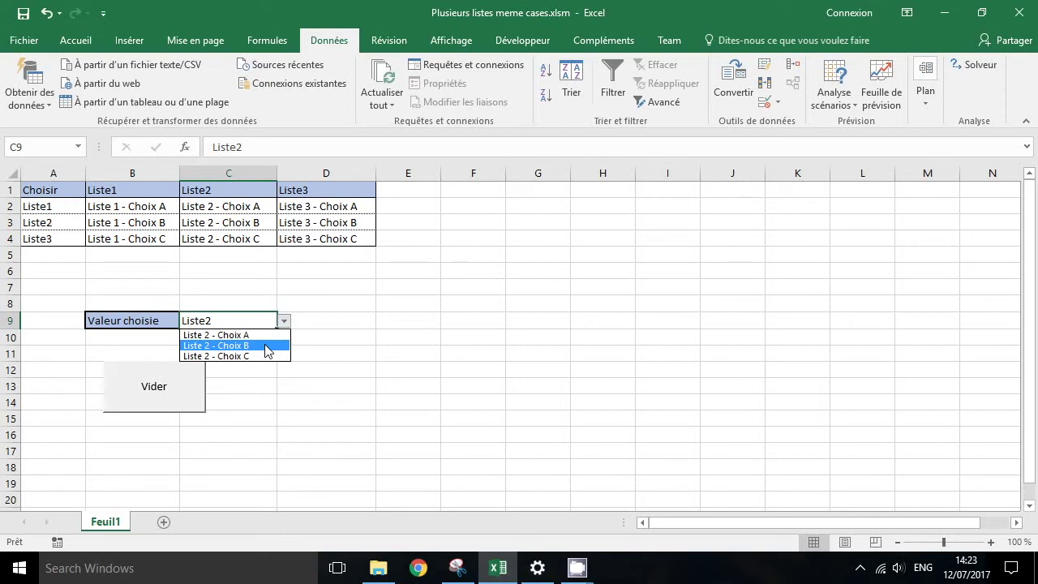
key("Escape")
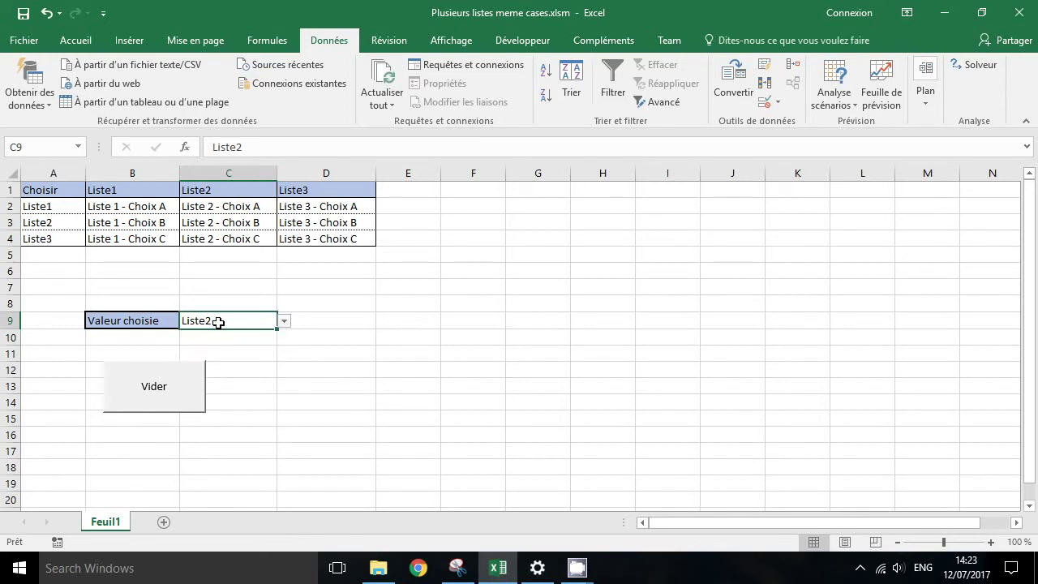
left_click(283, 321)
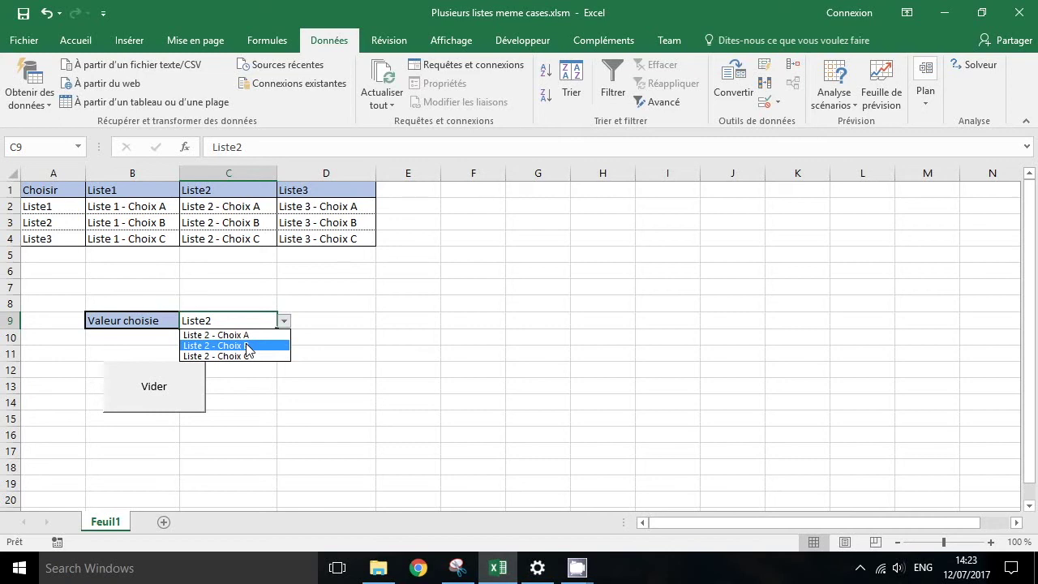
left_click(248, 346)
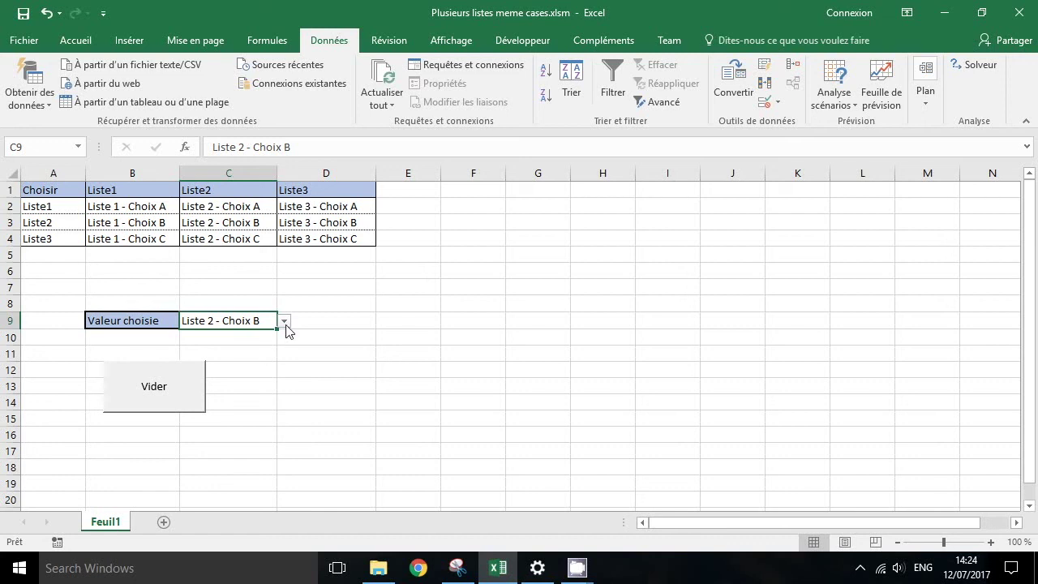
Run the Vider macro to return cell C9 to Choisir and select that cell.
left_click(280, 406)
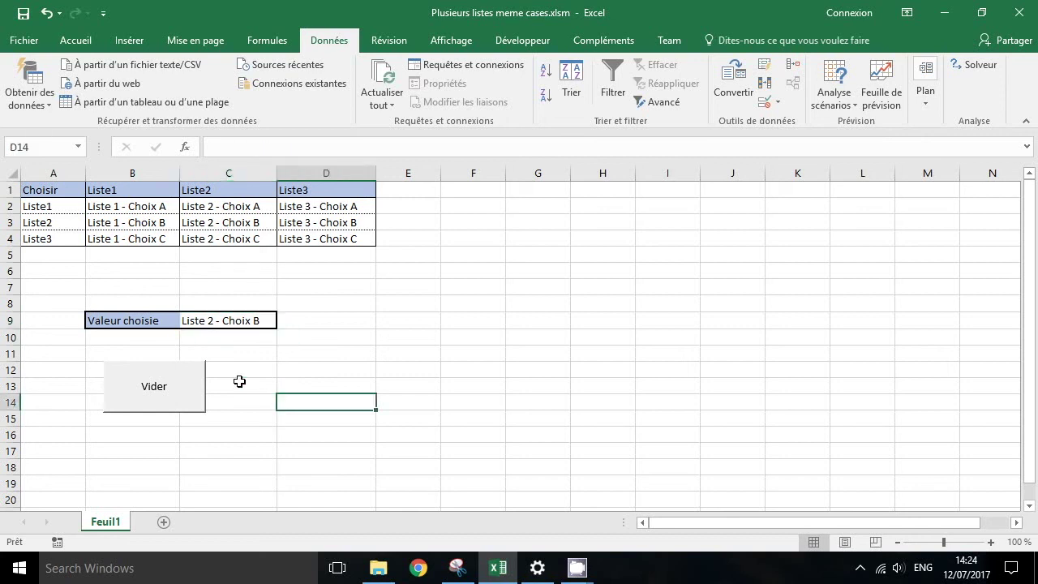
left_click(188, 381)
left_click(220, 321)
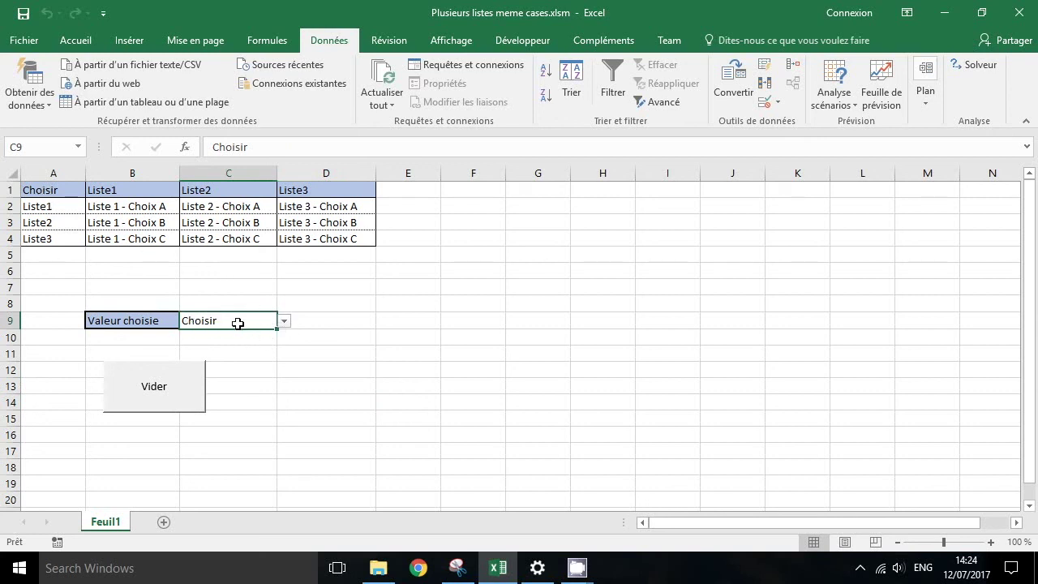
Pick Liste2 and Liste 2 - Choix B in cell C9 again, and reset the cell with Vider.
left_click(283, 321)
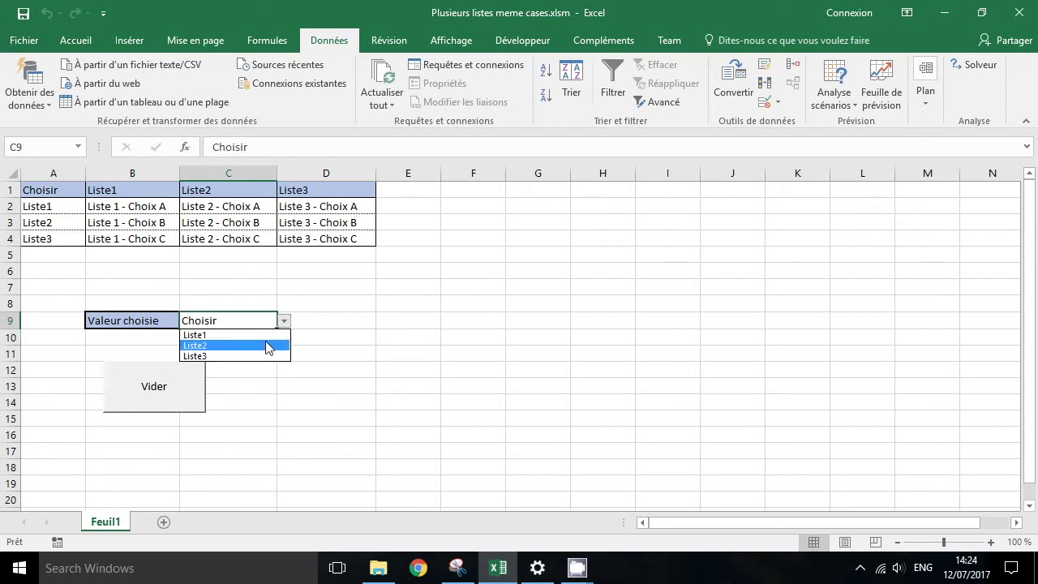
left_click(265, 340)
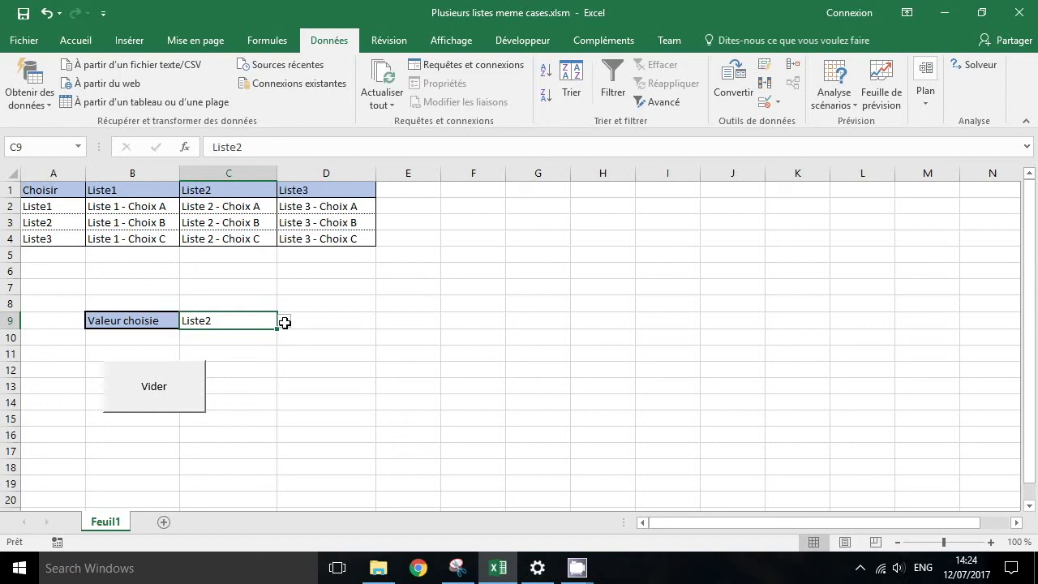
left_click(284, 322)
left_click(266, 346)
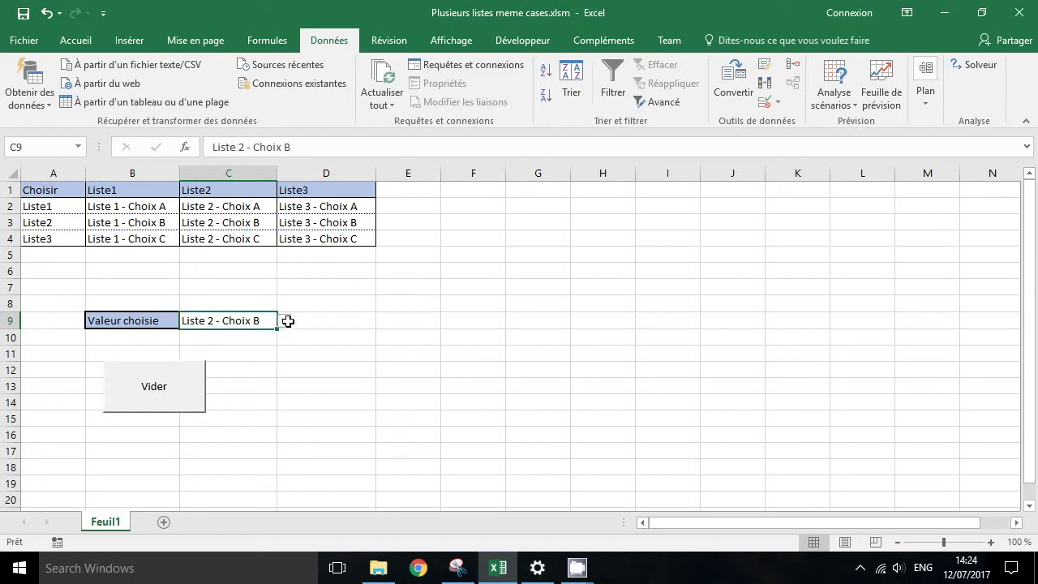
left_click(188, 395)
left_click(307, 381)
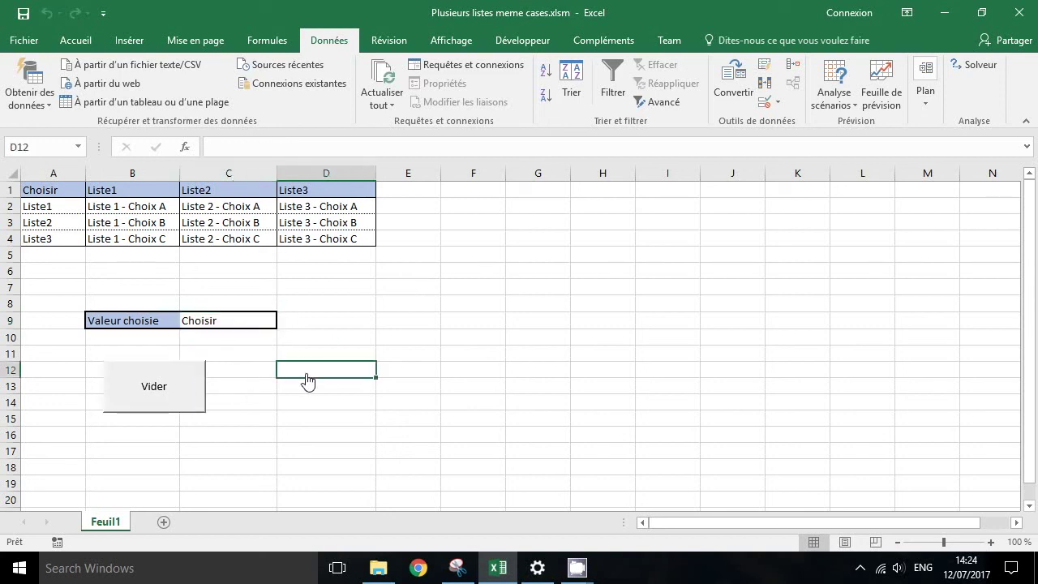